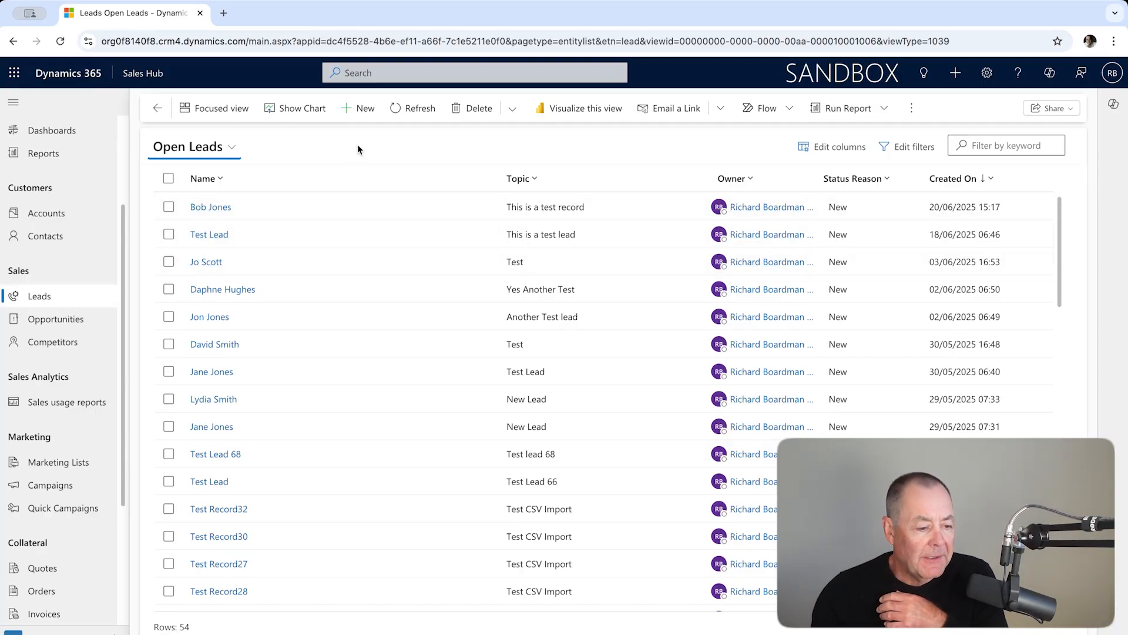
Create a new lead with the topic Test and enter the contact's first and last name.
left_click(365, 111)
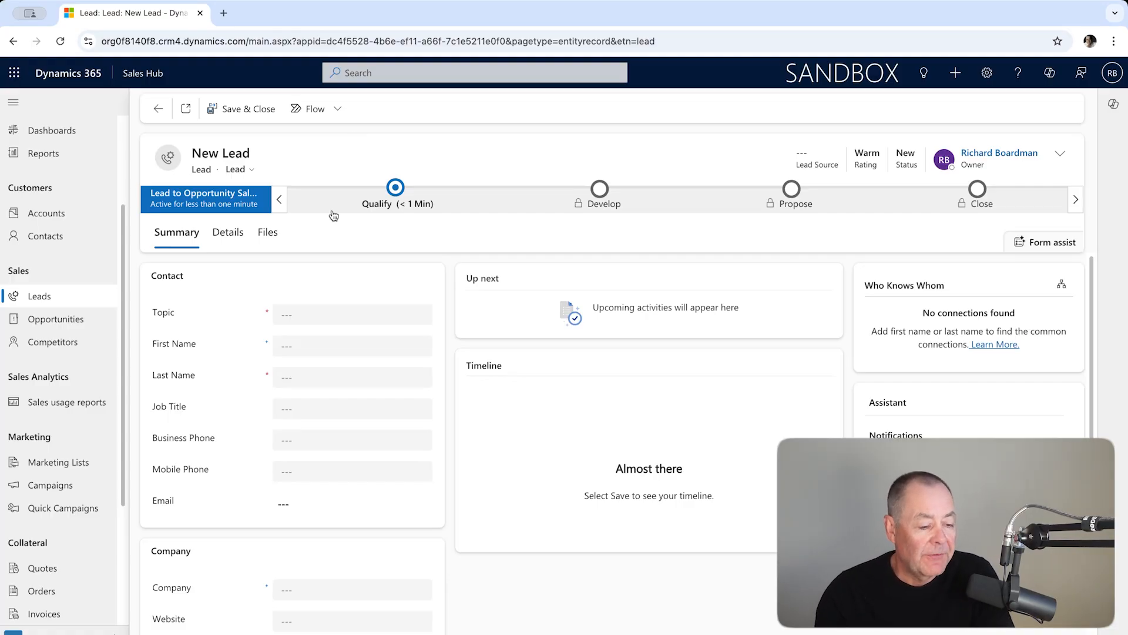
left_click(311, 317)
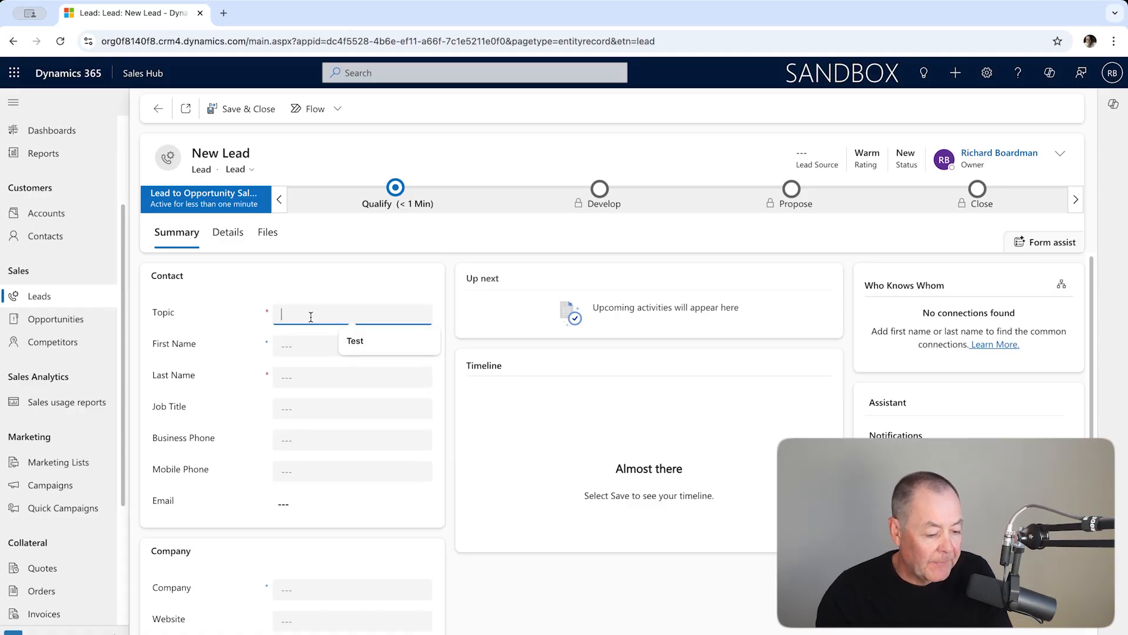
left_click(382, 340)
left_click(304, 344)
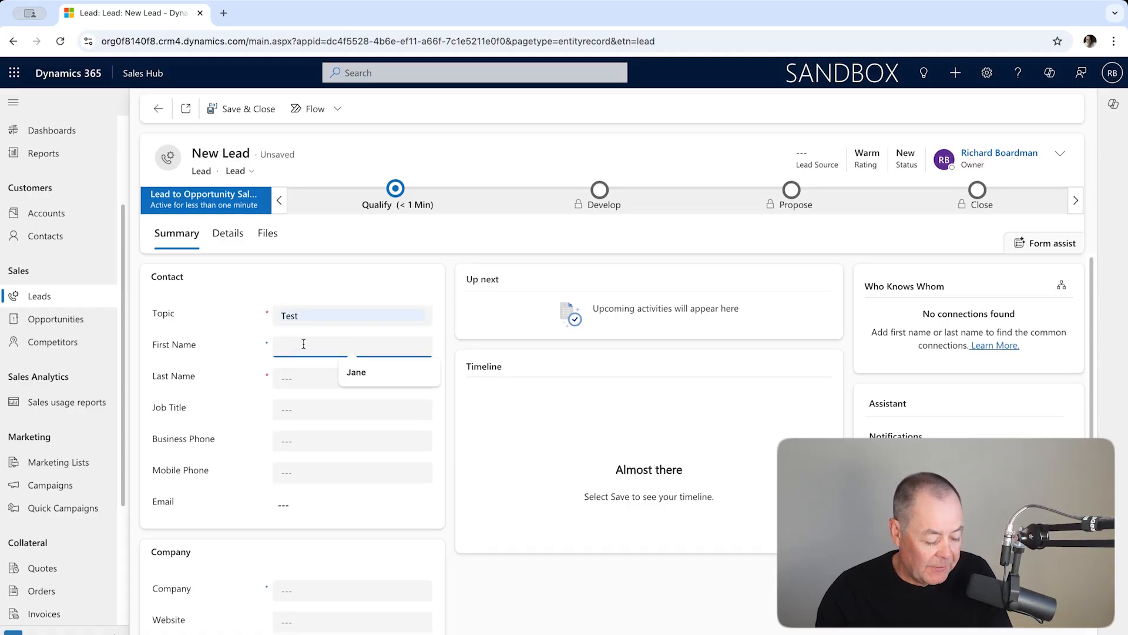
type("Dan")
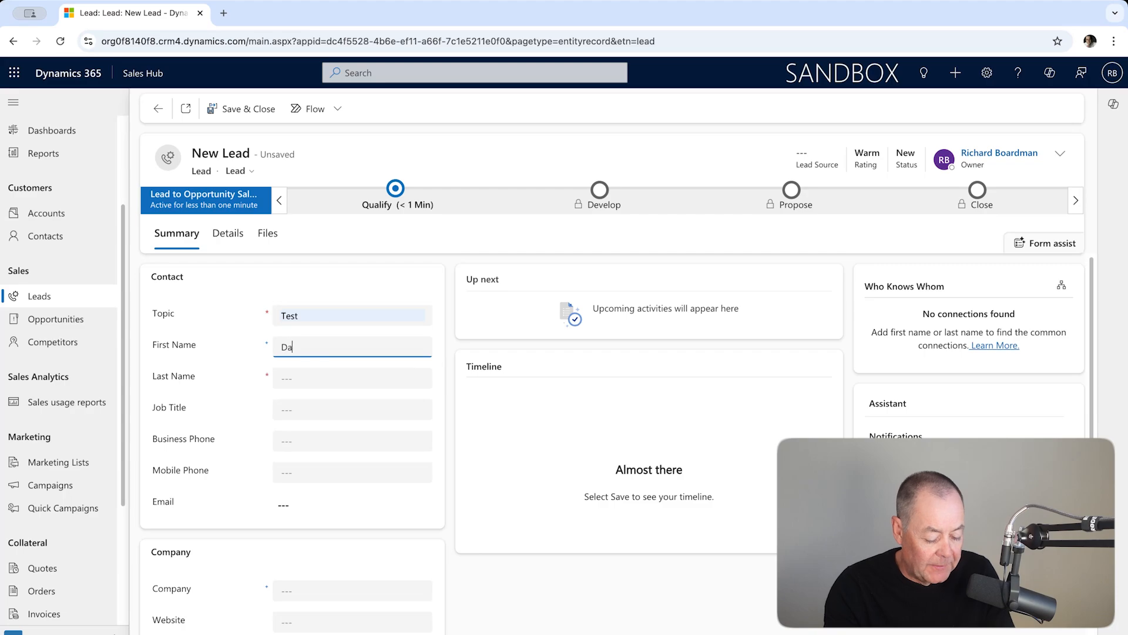
left_click(299, 377)
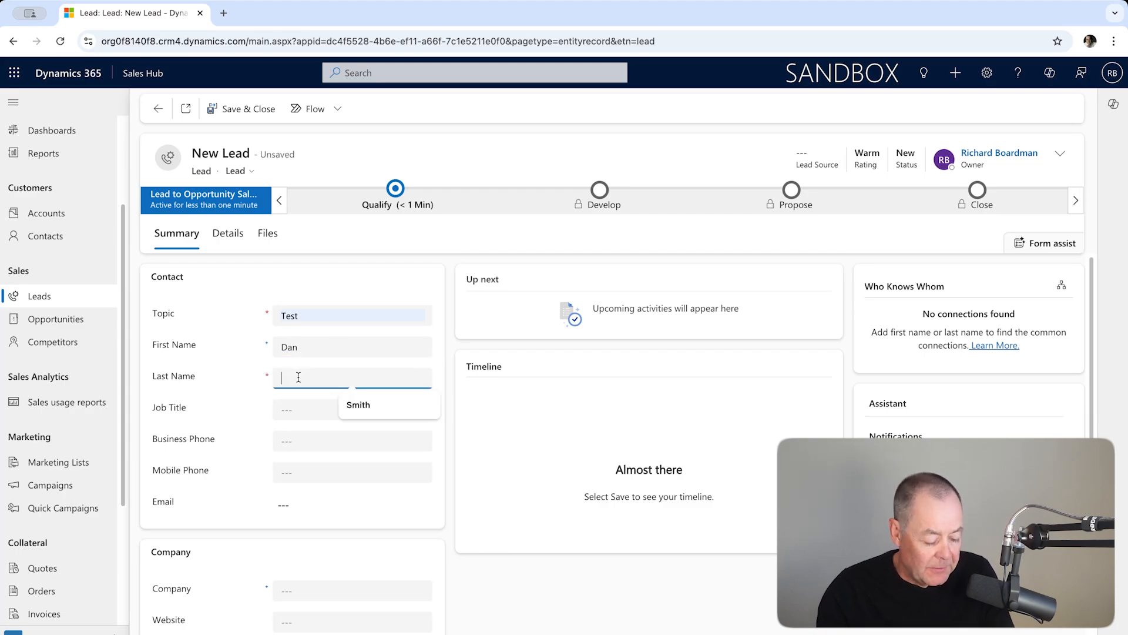
type("Jones")
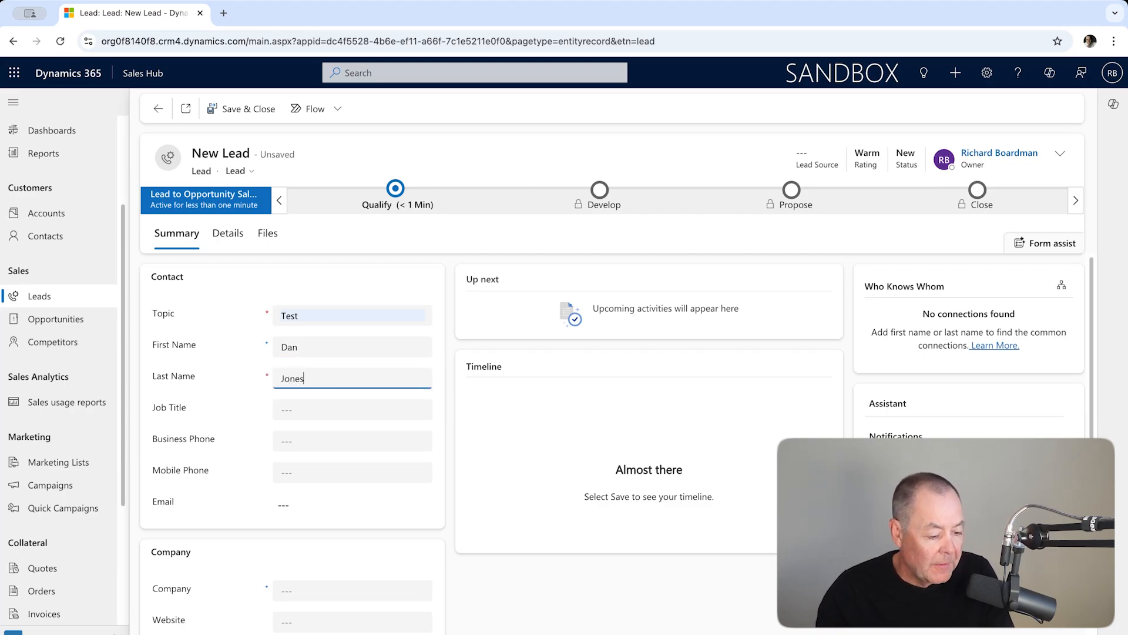
Set the lead's company to XYZ Ltd, then save and close the record.
scroll(298, 380, "down", 1)
scroll(297, 383, "down", 2)
left_click(300, 499)
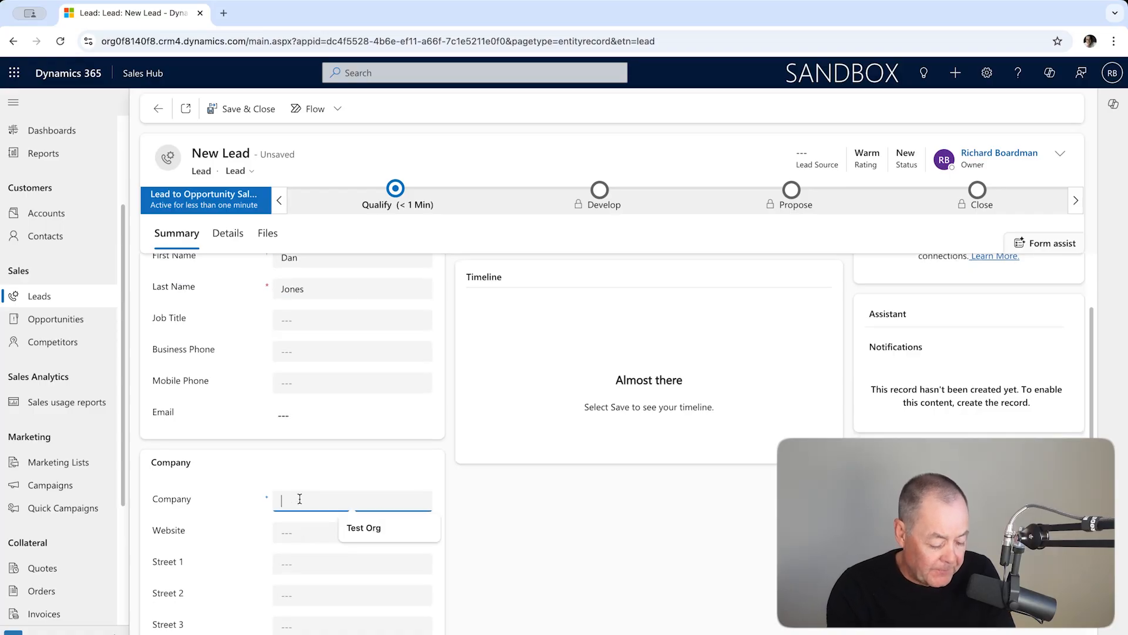
type("XYZ ")
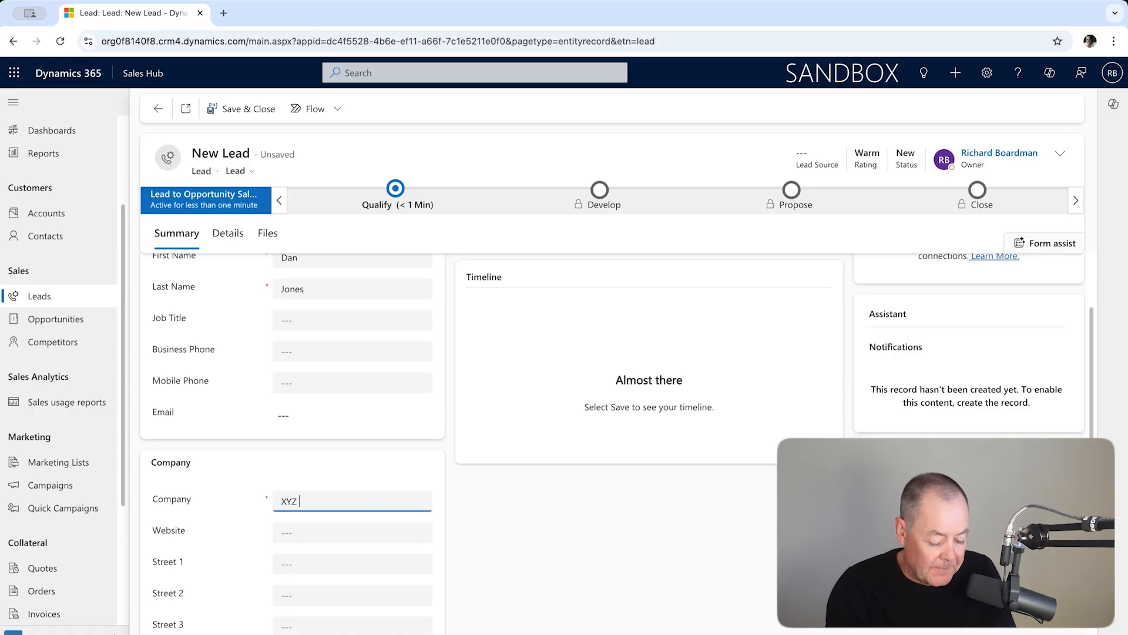
type("Ltd")
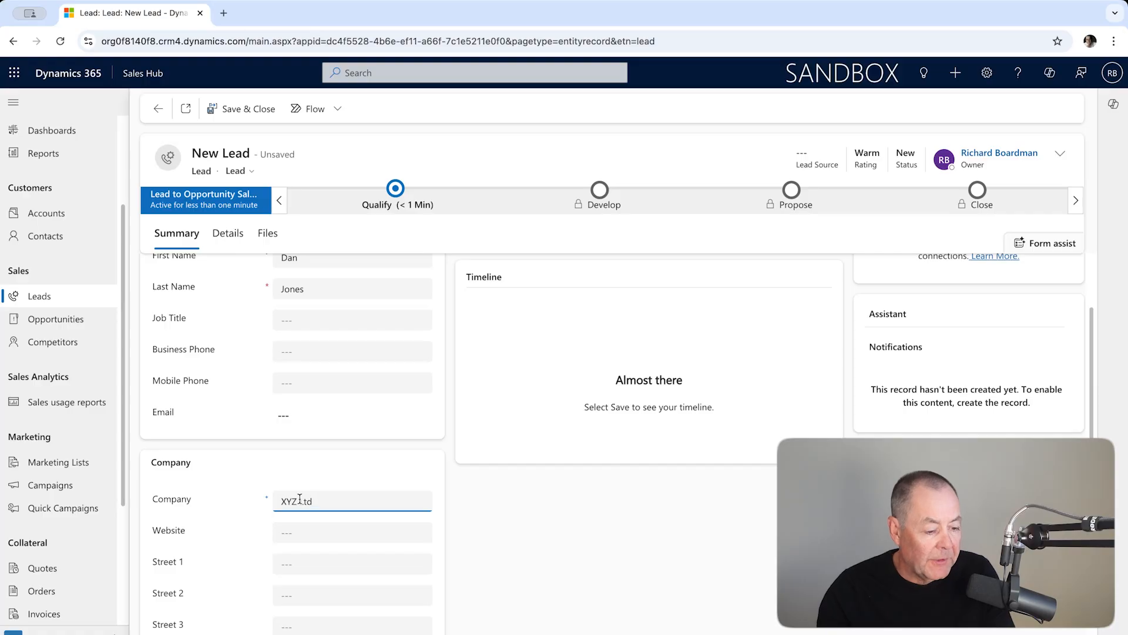
scroll(263, 552, "up", 2)
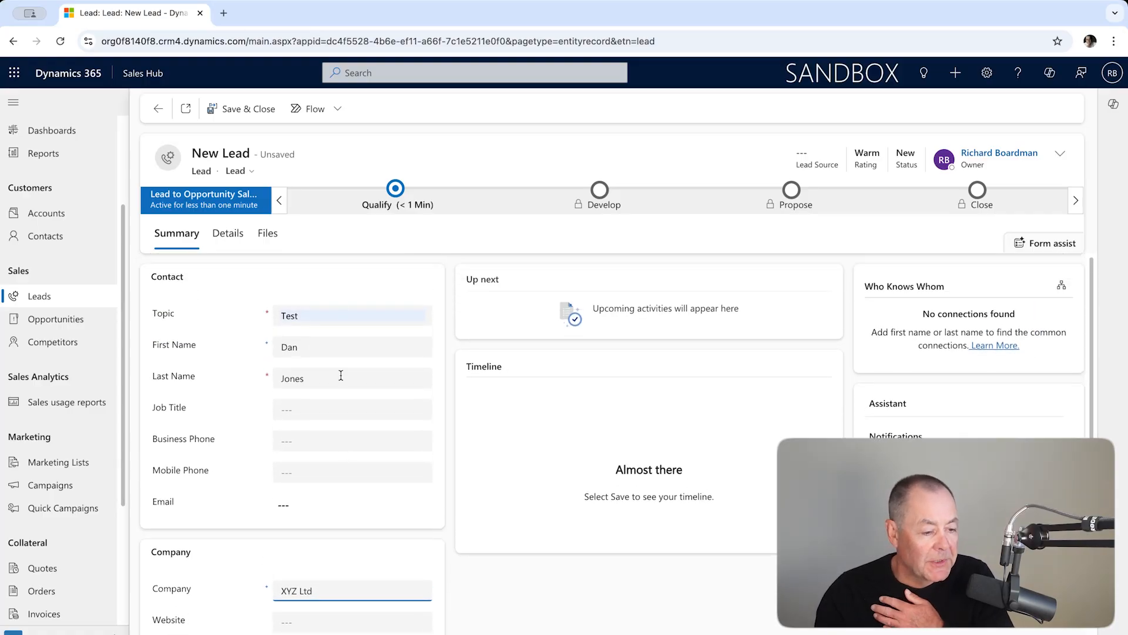
left_click(259, 109)
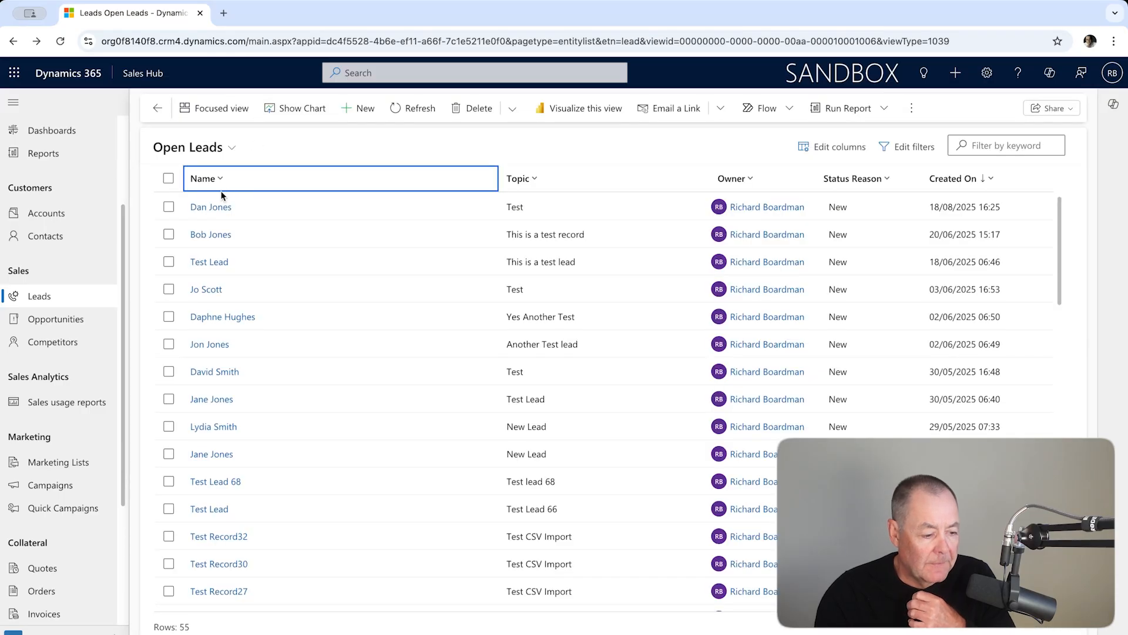
Open the newly created Test lead, start qualifying it and review the creation options for the account and contact.
left_click(212, 207)
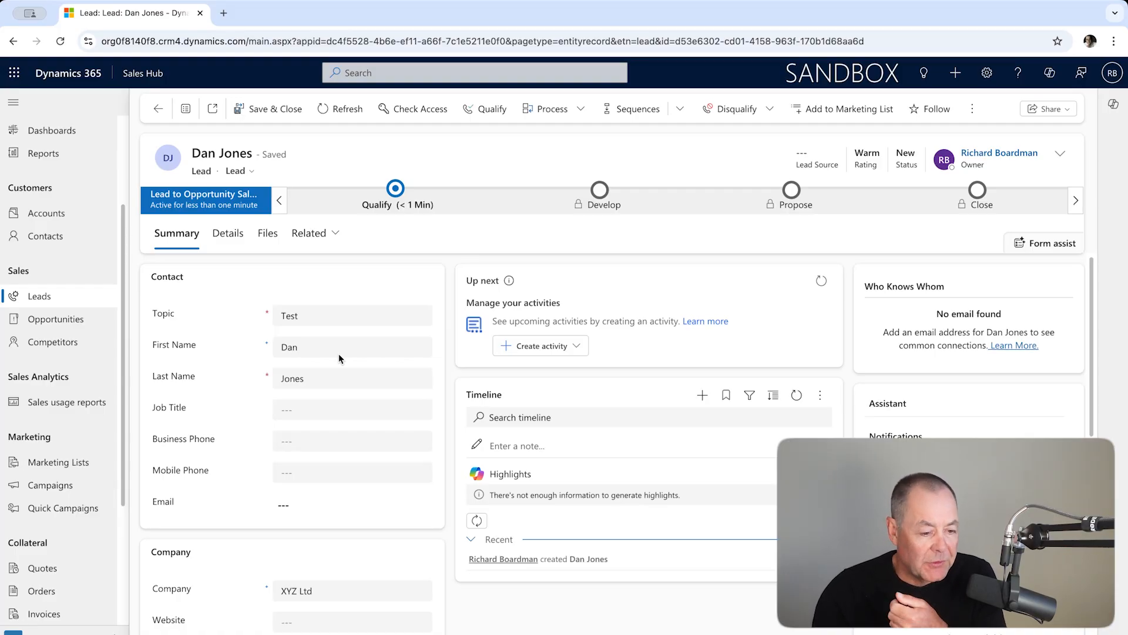
left_click(493, 111)
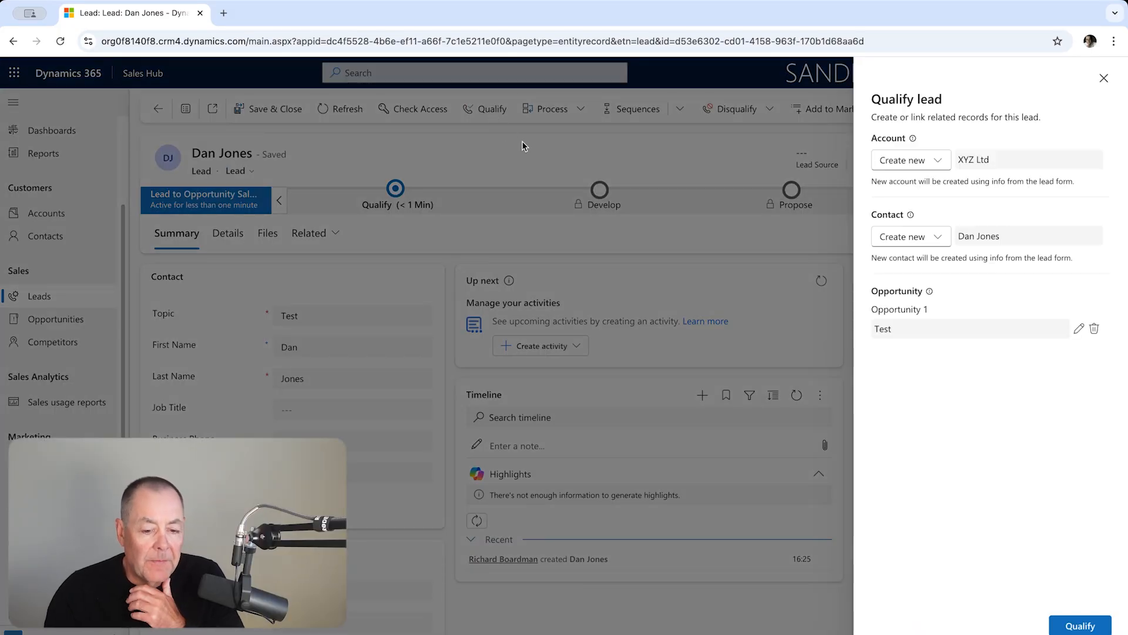
left_click(943, 166)
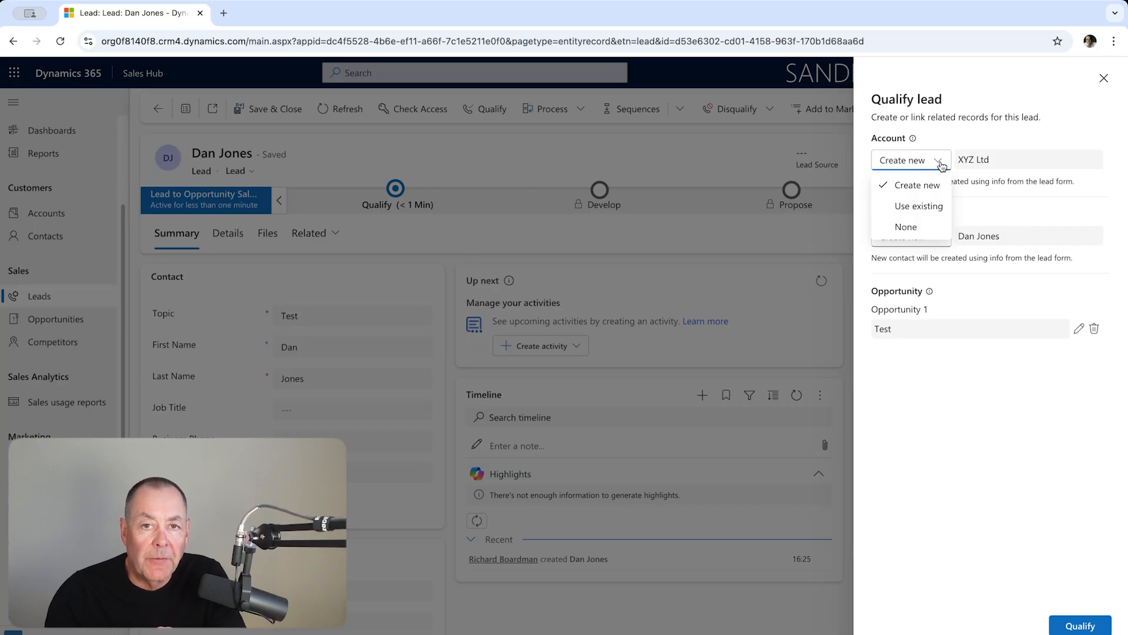
left_click(961, 146)
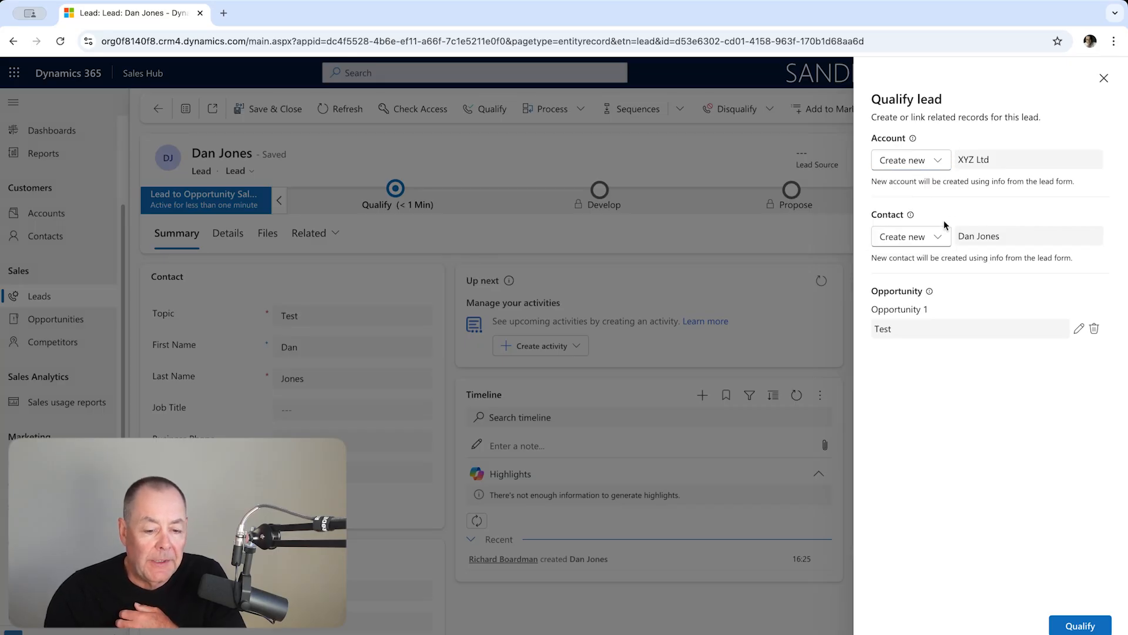
left_click(938, 237)
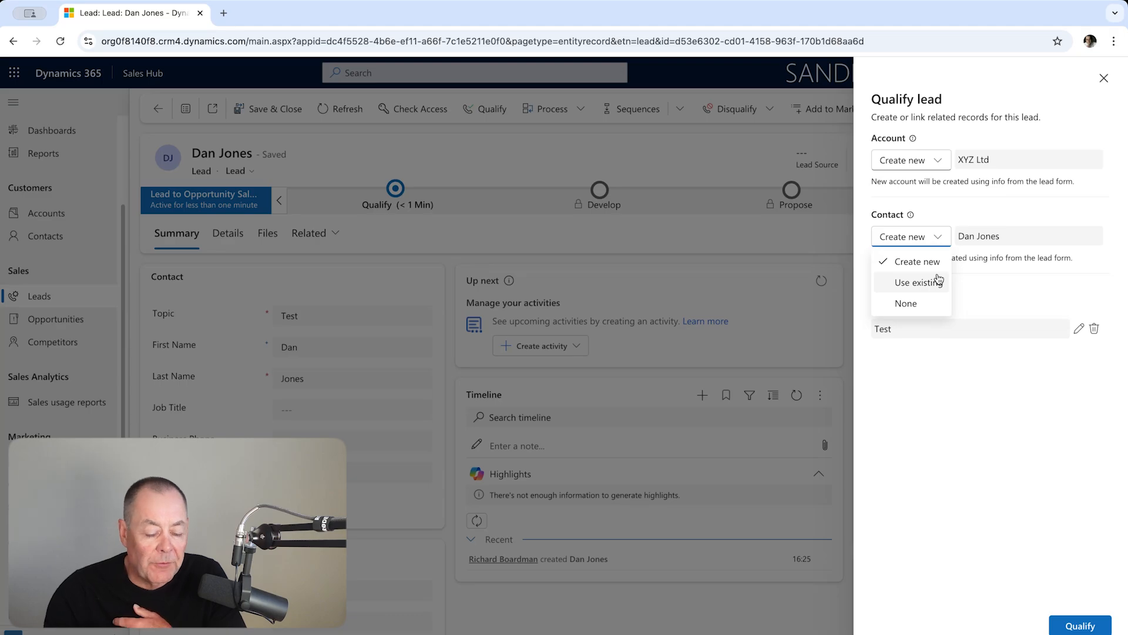
left_click(950, 212)
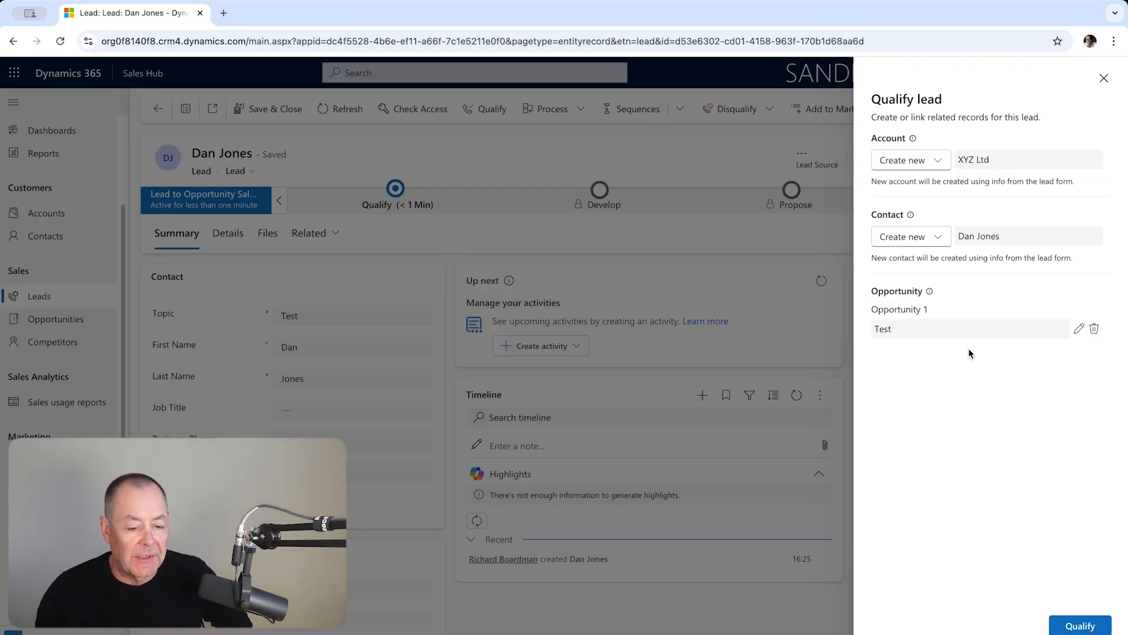
Qualify the lead with a new account, contact and opportunity, finish the qualification and dismiss the feedback request.
left_click(1084, 626)
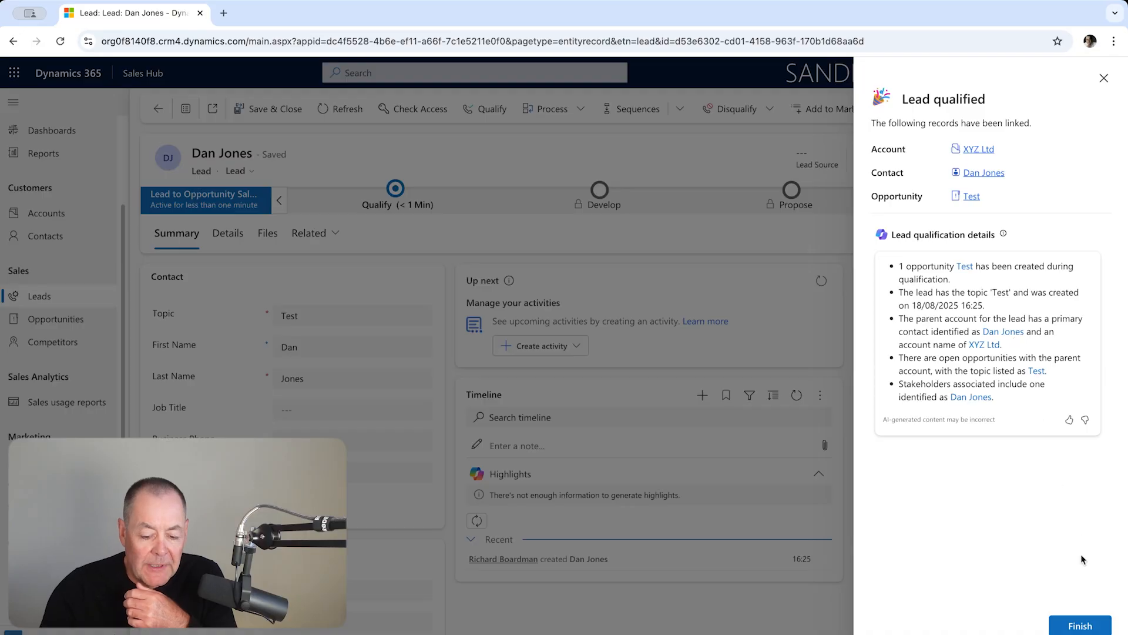
left_click(1086, 627)
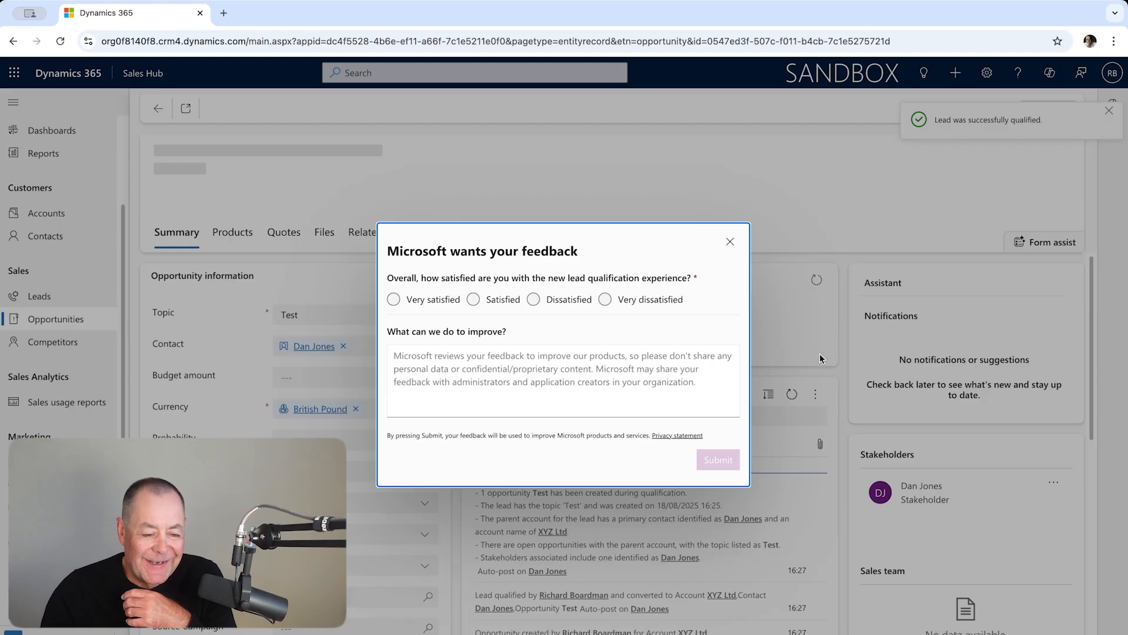
left_click(730, 241)
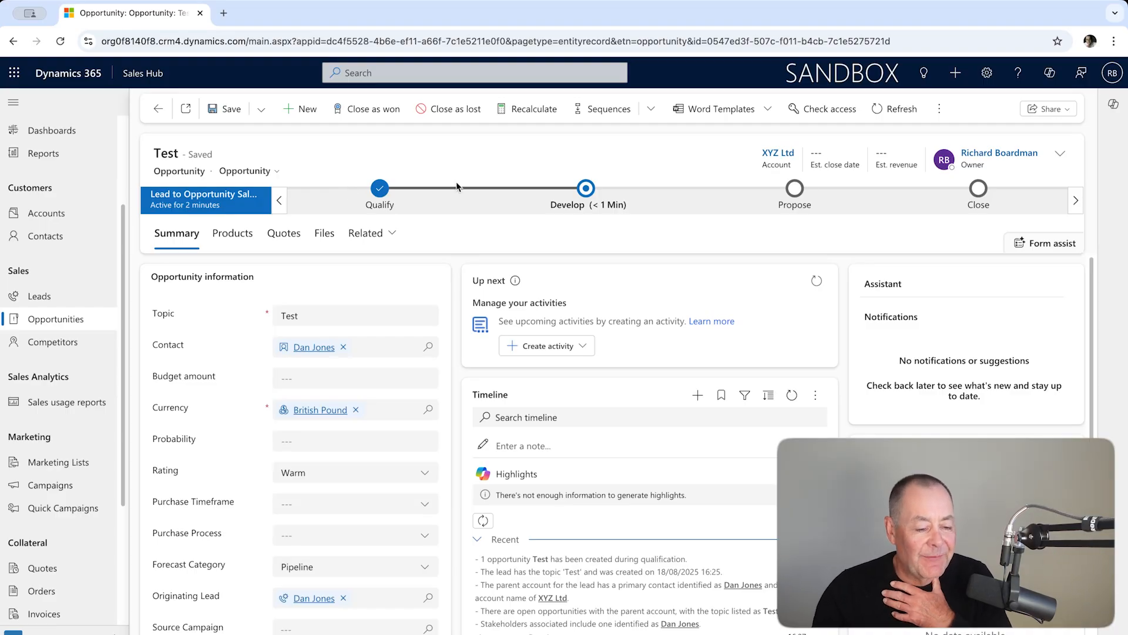
Review the fields of the opportunity's Develop stage and open its originating lead.
left_click(588, 190)
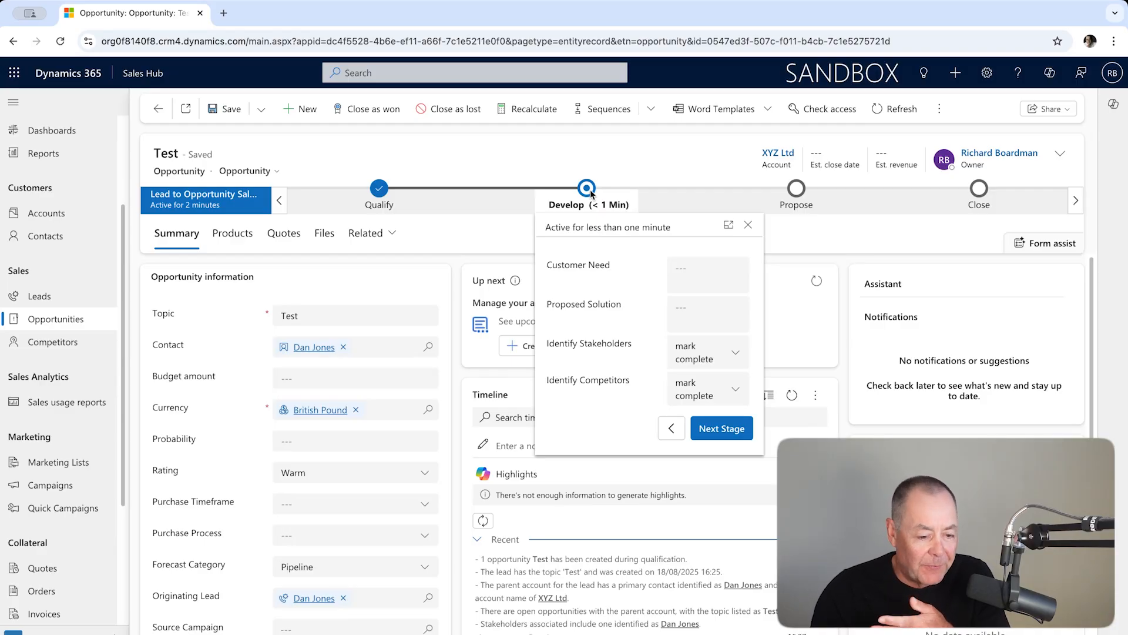
left_click(635, 157)
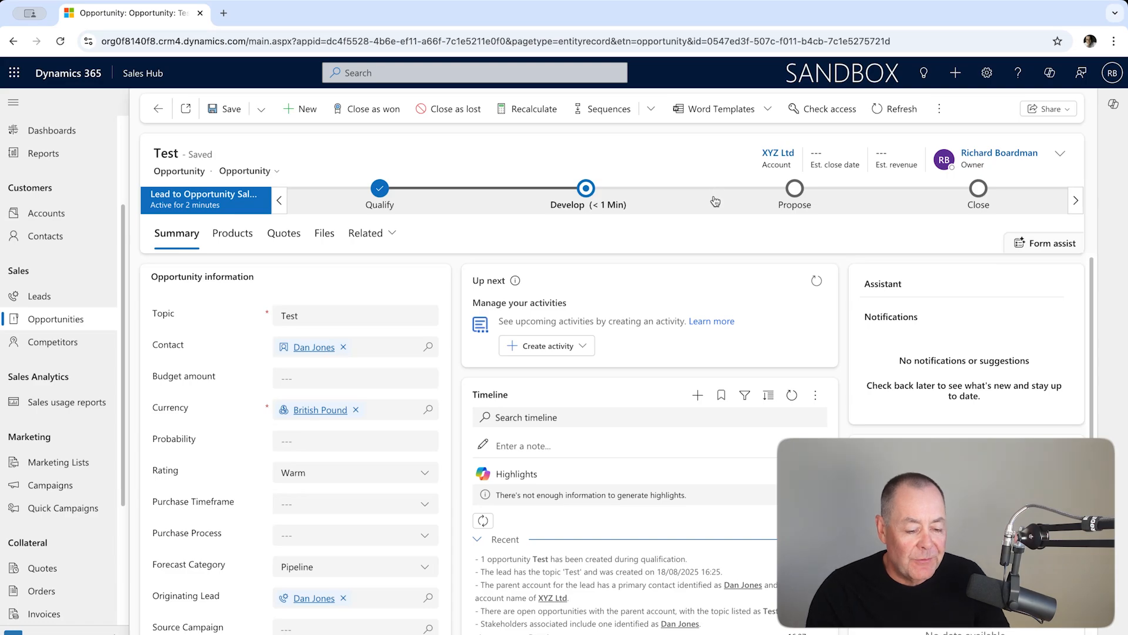
scroll(392, 487, "down", 2)
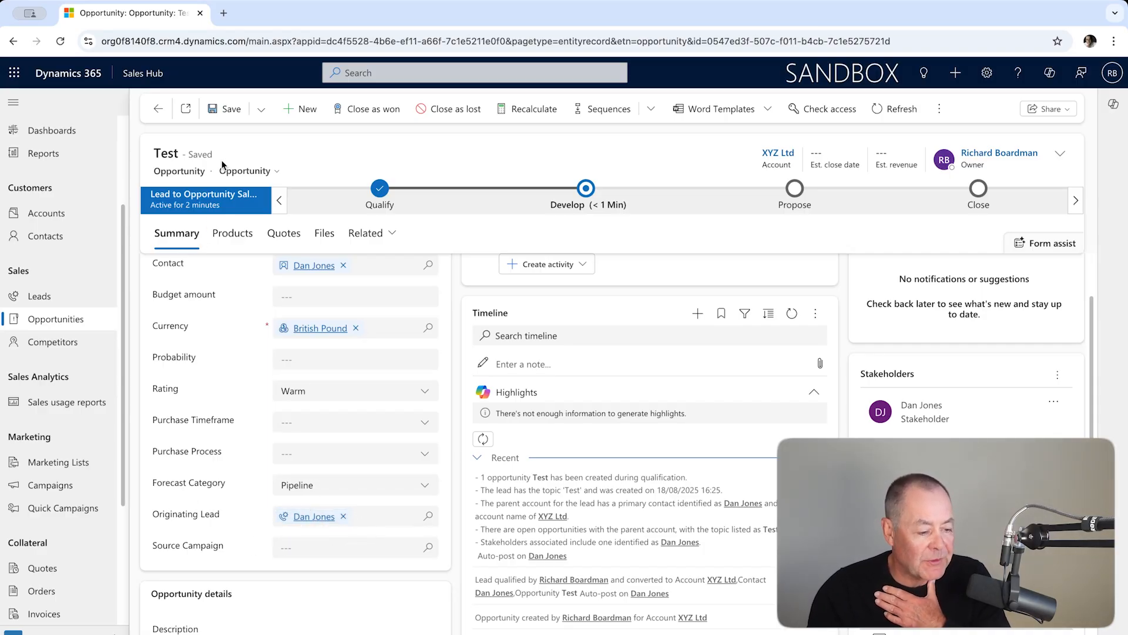
left_click(315, 517)
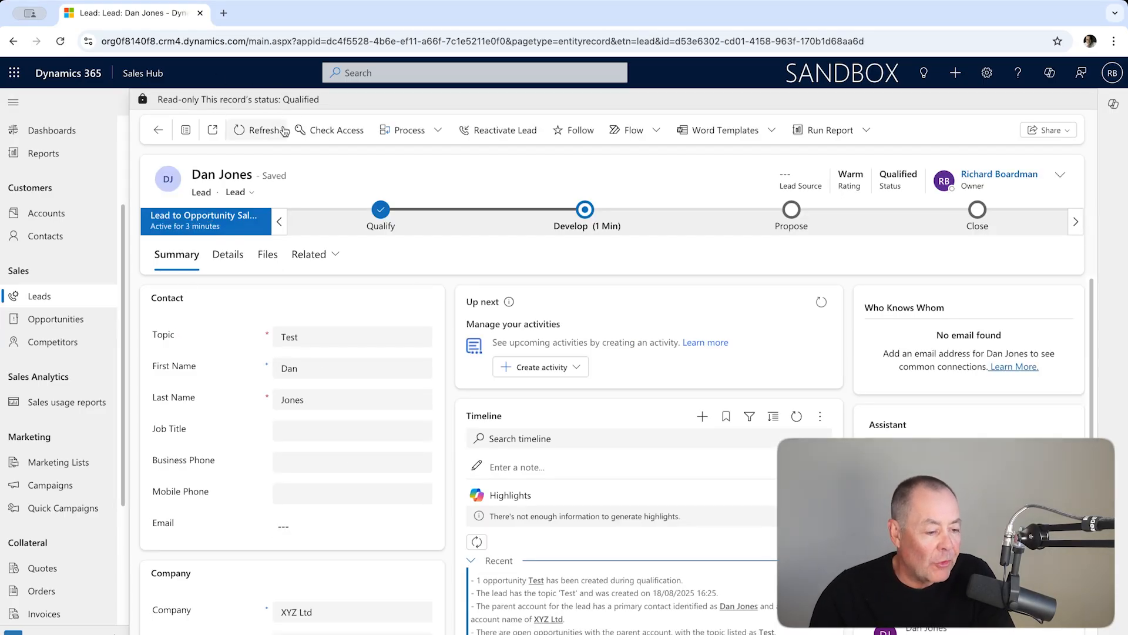
Examine the qualified lead's summary and details, and go back to the Test opportunity through its qualifying opportunity link.
scroll(361, 421, "down", 1)
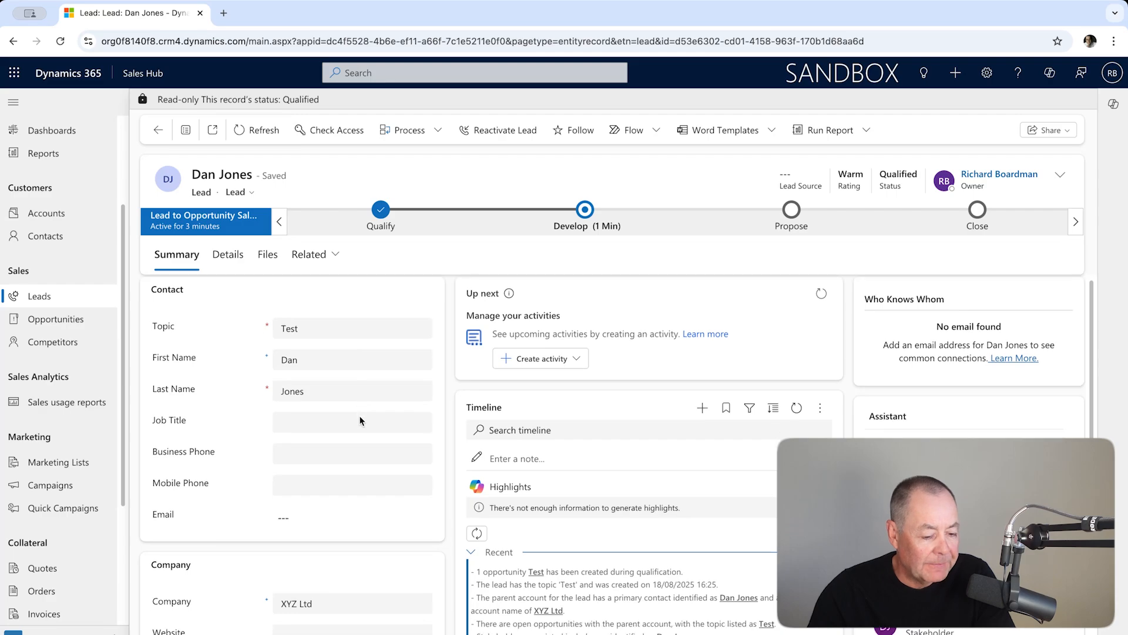
scroll(361, 420, "up", 1)
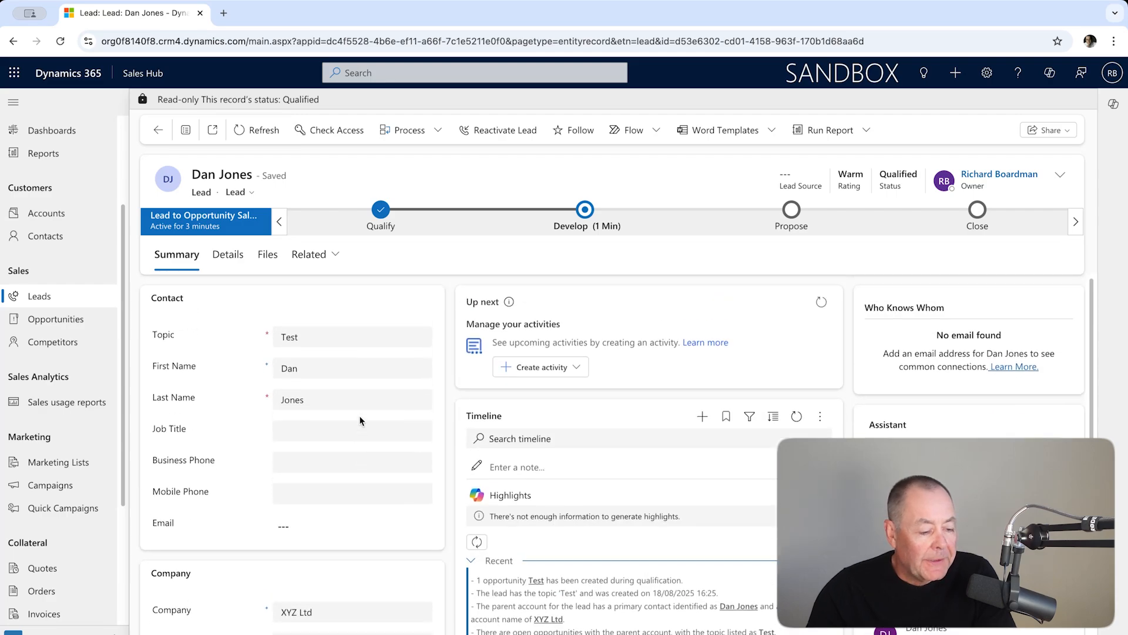
left_click(228, 254)
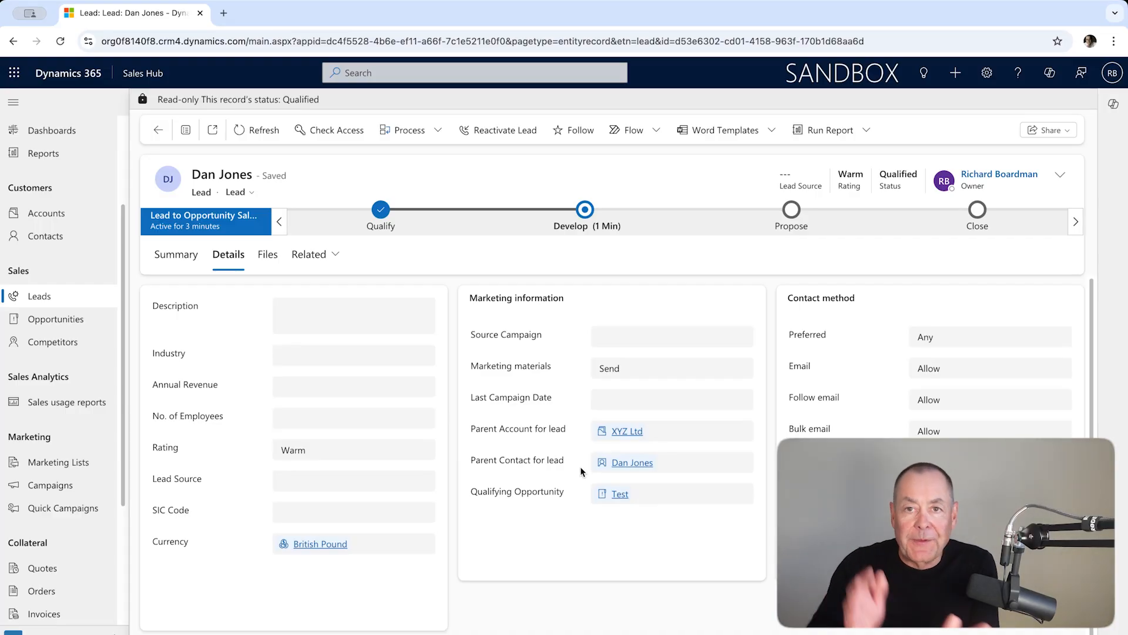
left_click(619, 496)
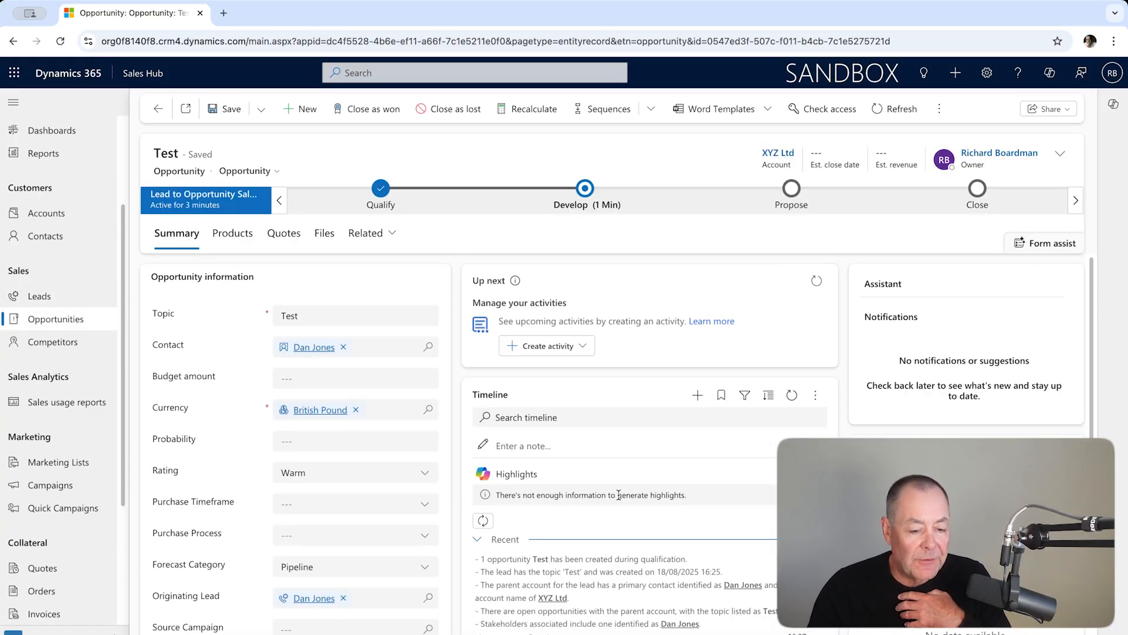
Advance the opportunity from the Develop stage to Propose and open its originating lead.
left_click(587, 191)
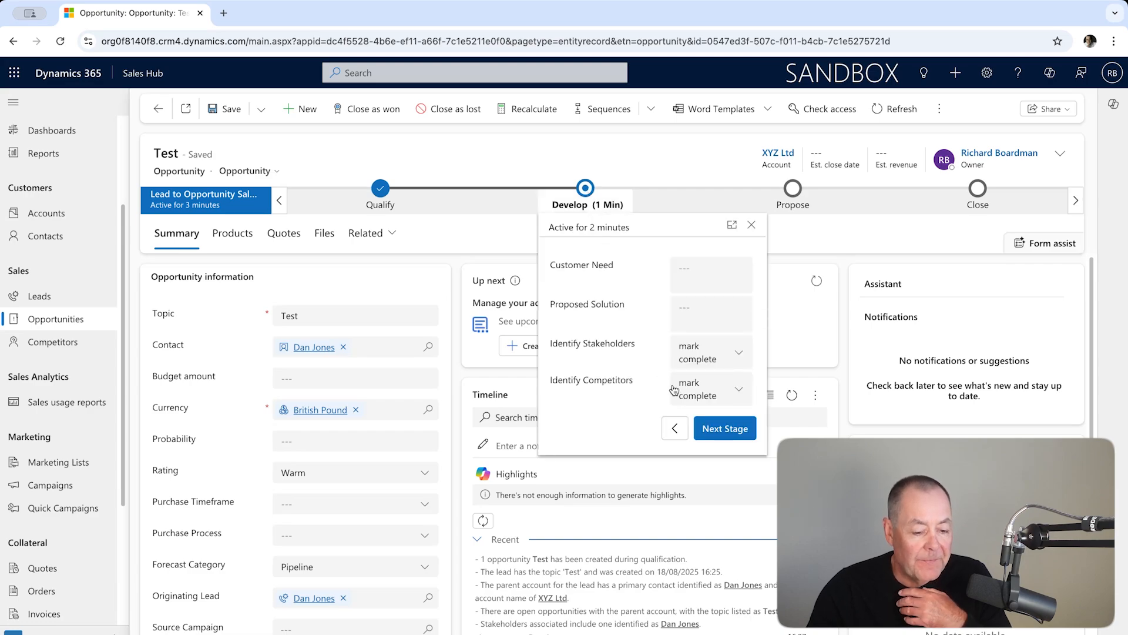
left_click(721, 419)
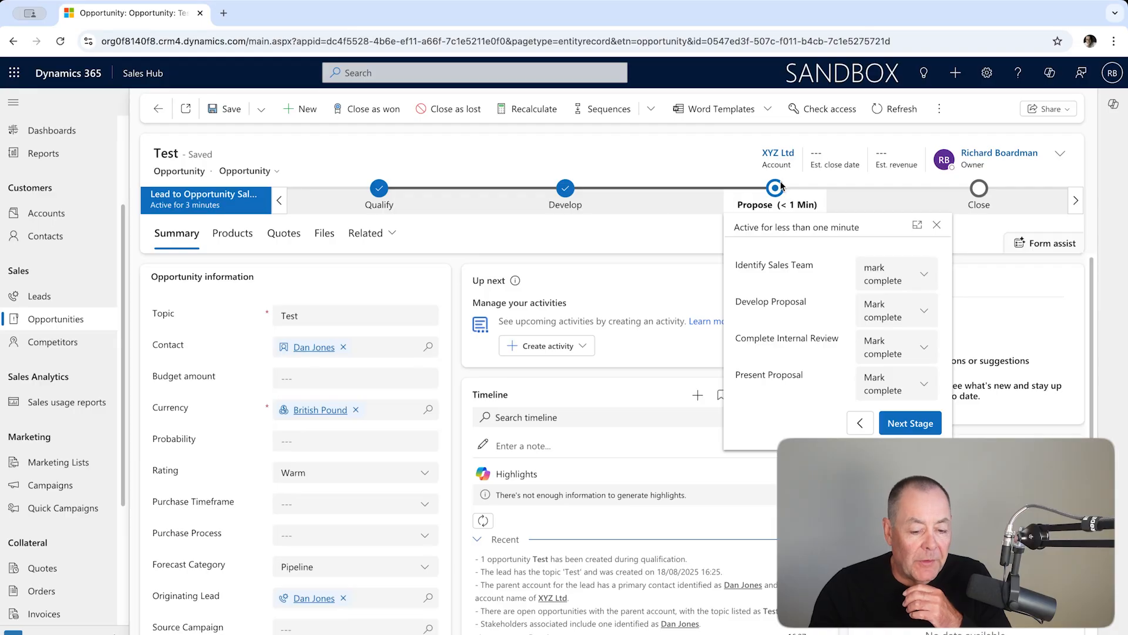
left_click(682, 241)
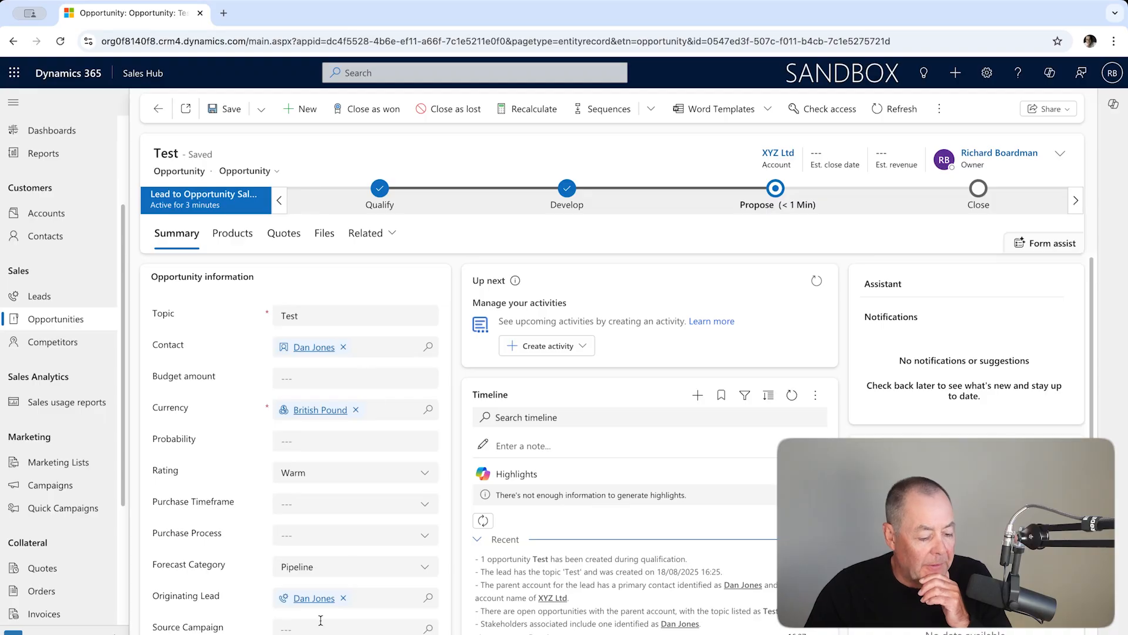
left_click(306, 598)
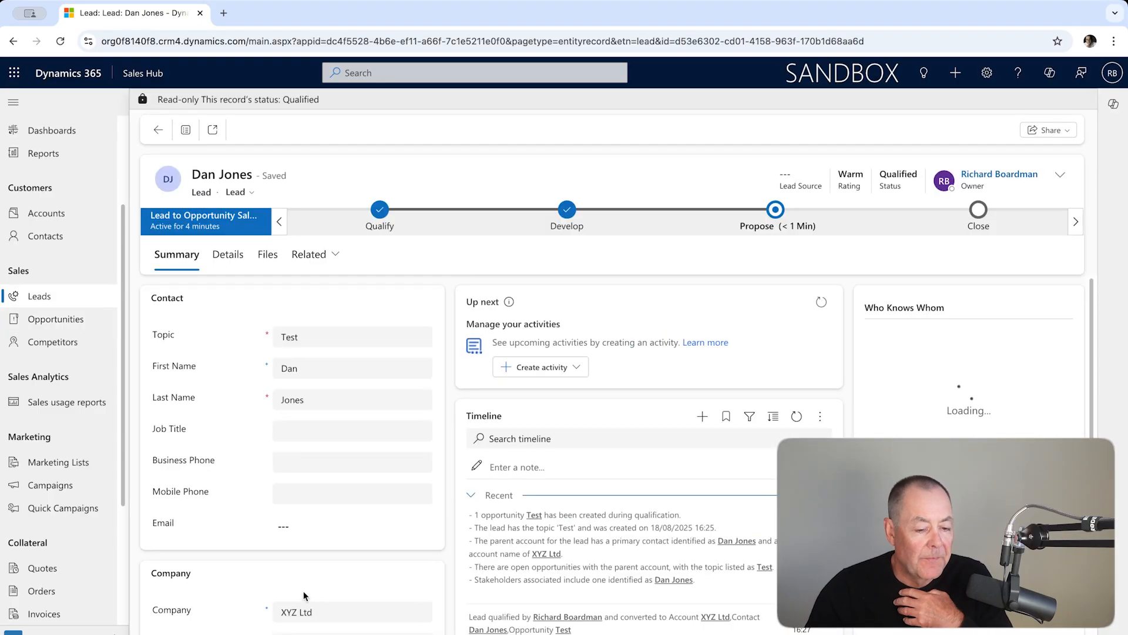